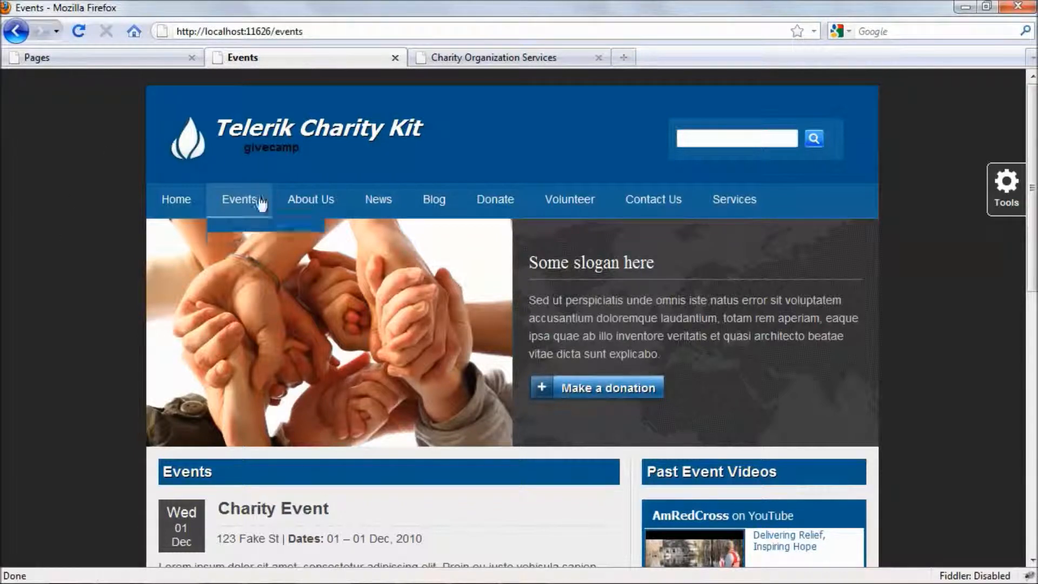
Browse the public Events page, then open News listing Charity News Items C, A and B.
scroll(66, 344, "down", 3)
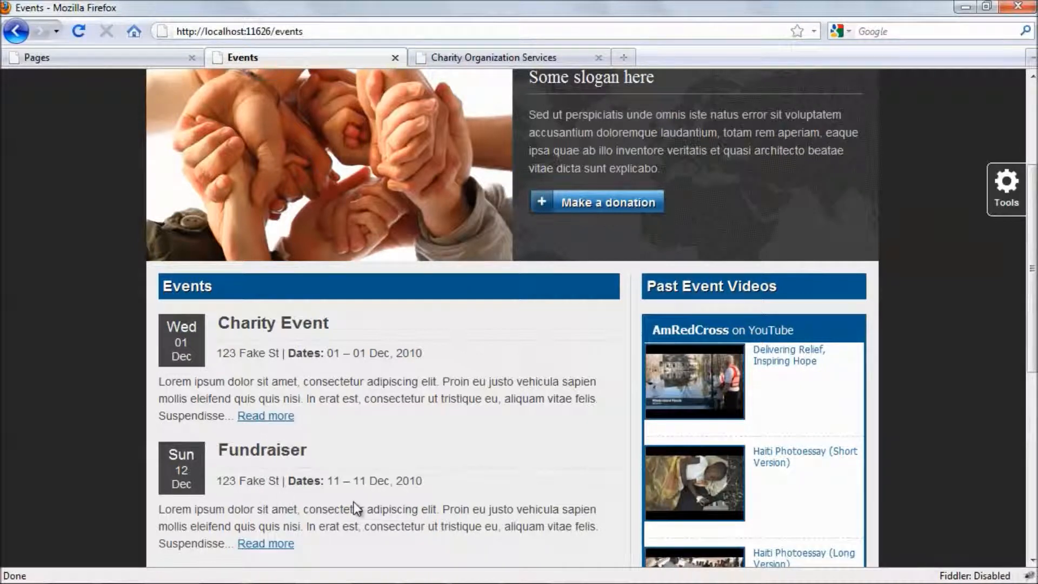
scroll(285, 433, "up", 3)
left_click(377, 202)
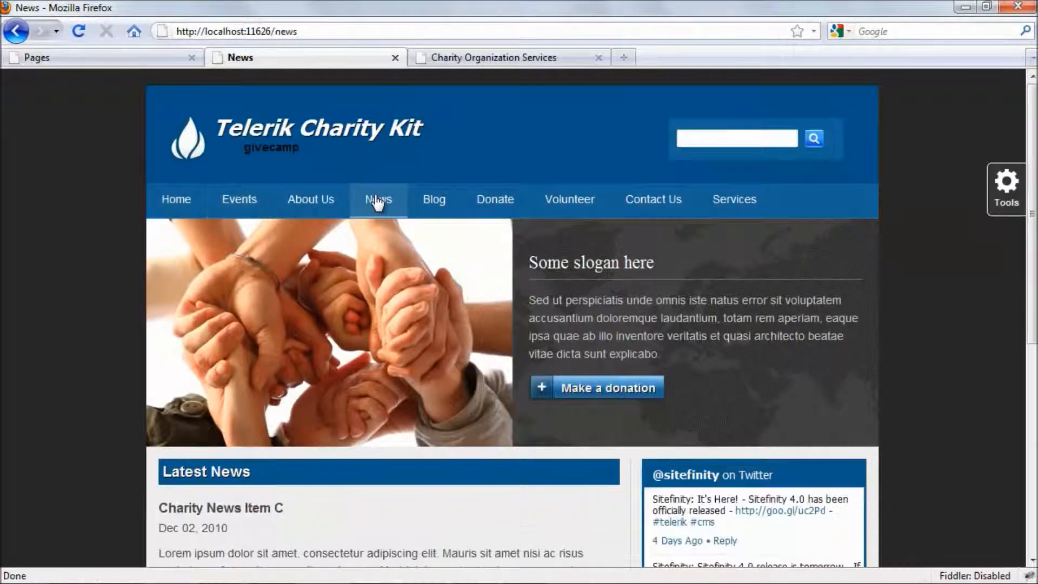
scroll(219, 333, "down", 3)
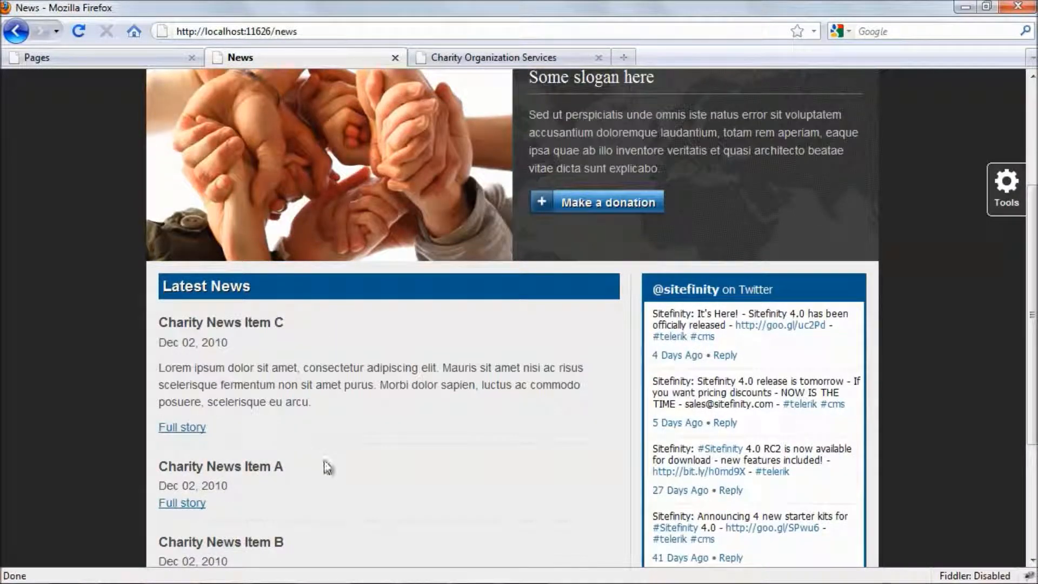
scroll(356, 461, "up", 3)
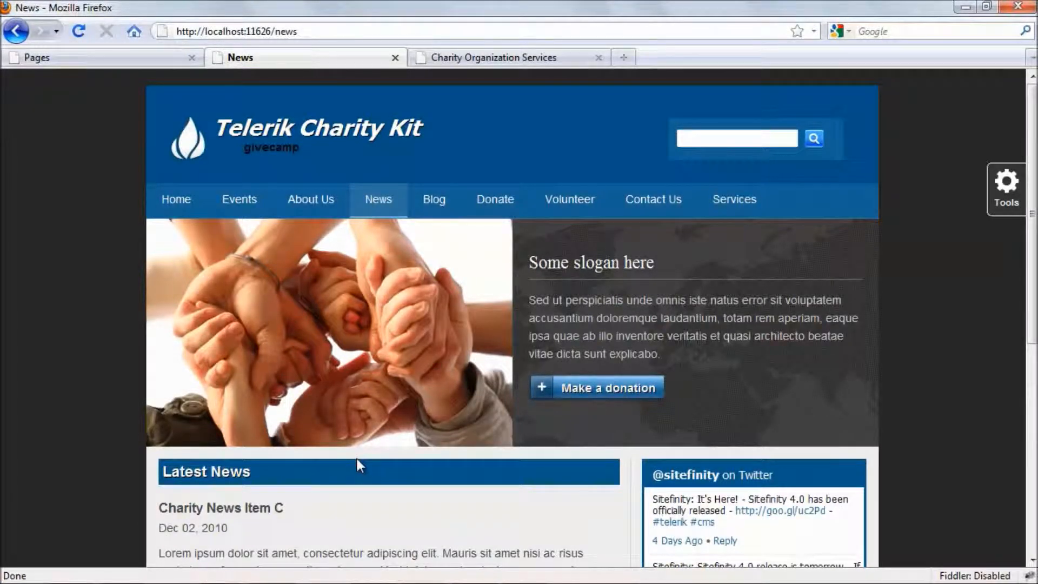
From the Pages list, open the Events page editor and the Events widget's display settings.
left_click(112, 58)
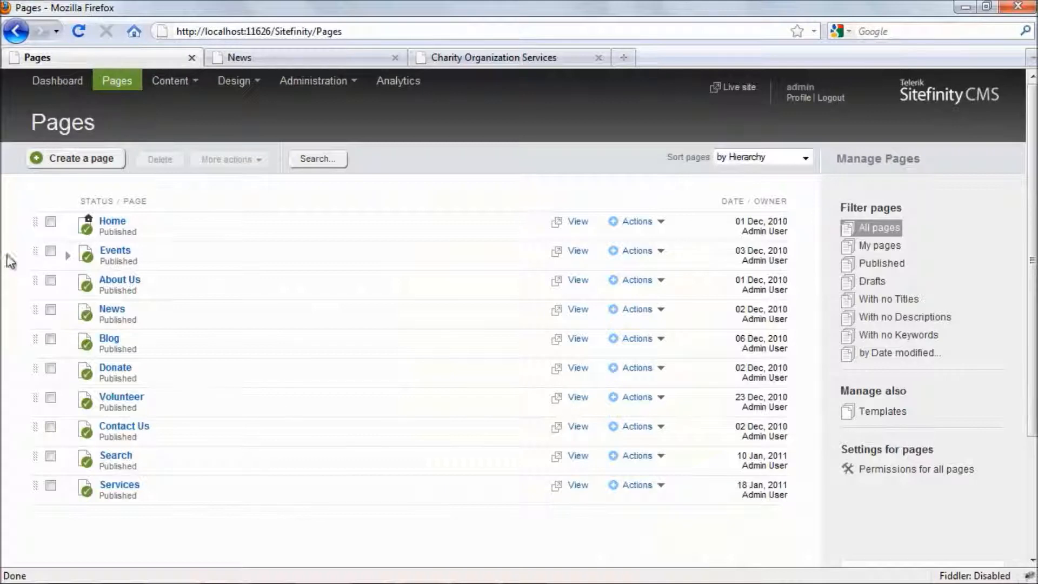
left_click(120, 251)
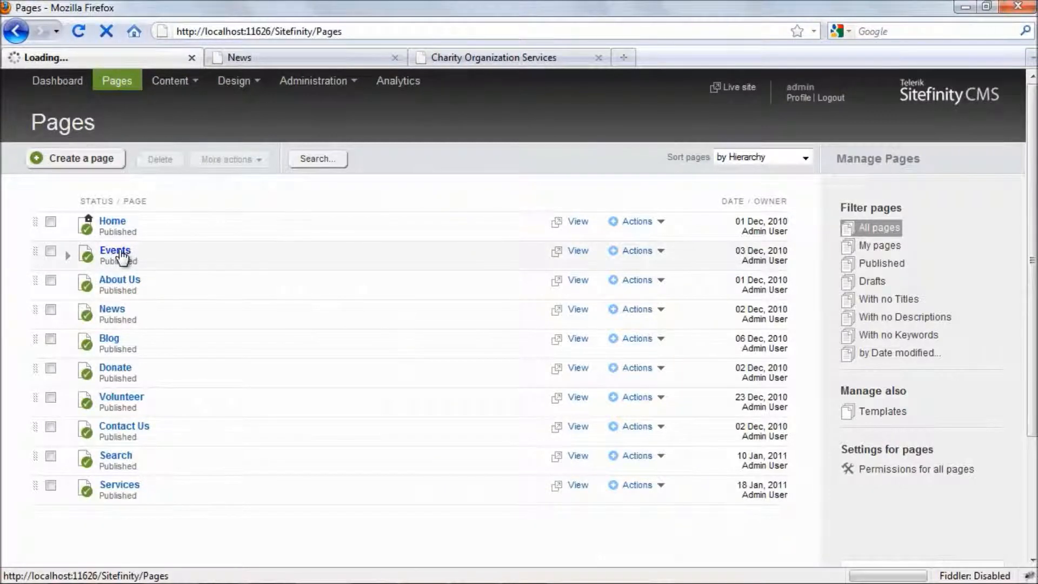
scroll(120, 259, "down", 8)
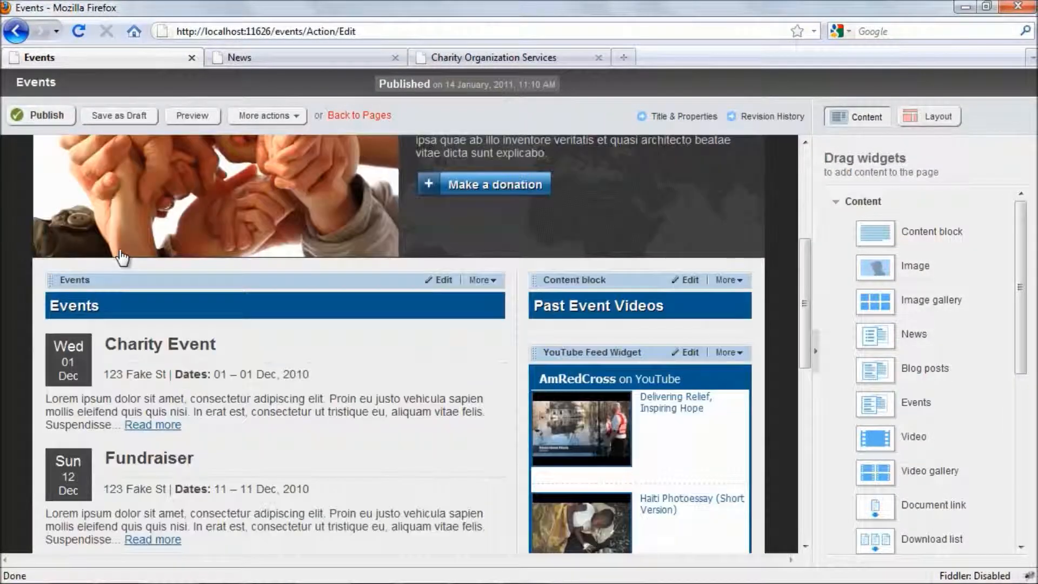
left_click(444, 281)
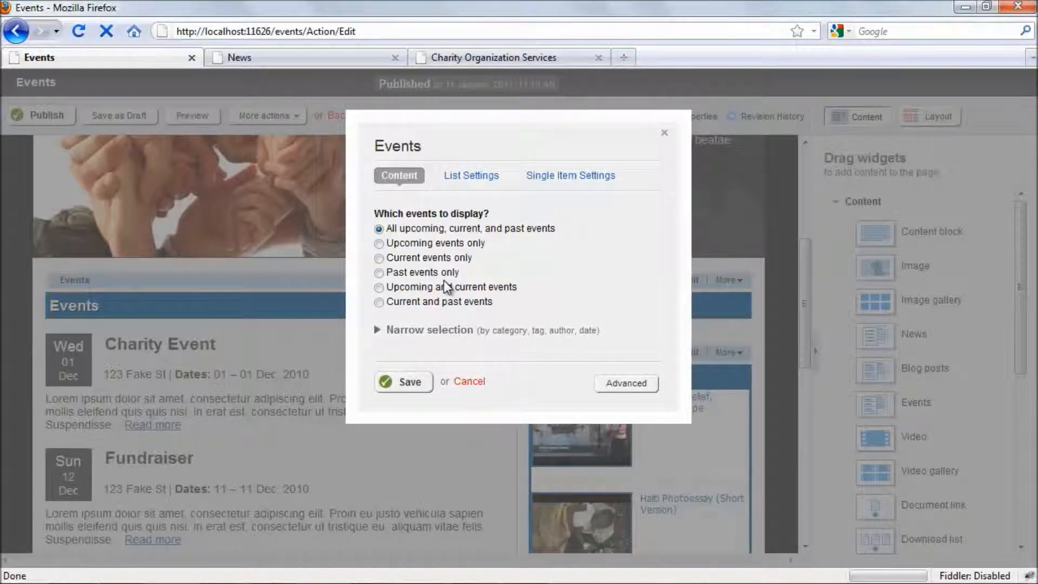
Cancel the Events widget dialog unchanged and return to the Pages administration list.
left_click(465, 381)
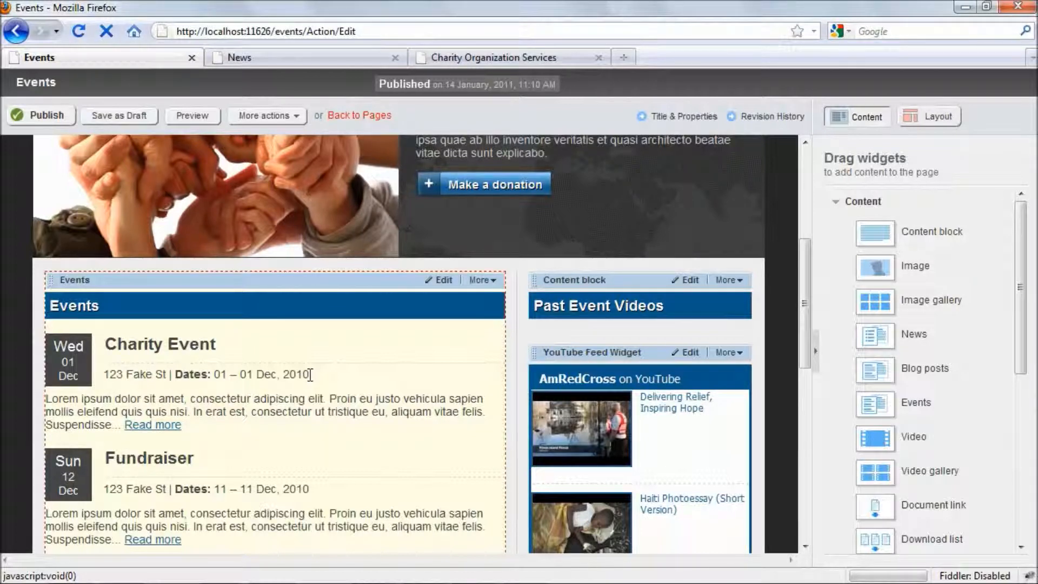
left_click(363, 117)
Go to Content > News and start creating a new news item.
left_click(178, 87)
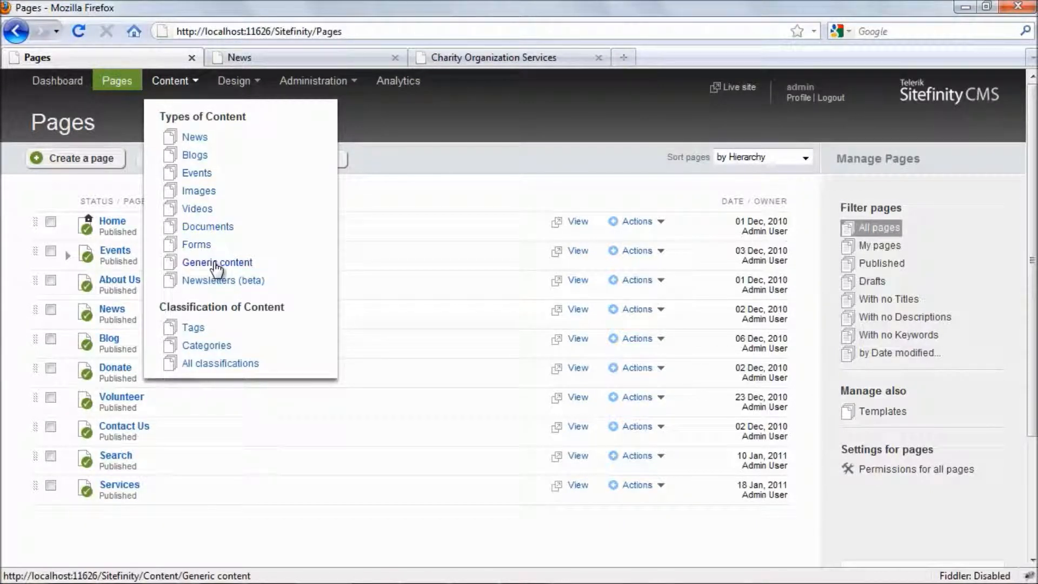
left_click(200, 138)
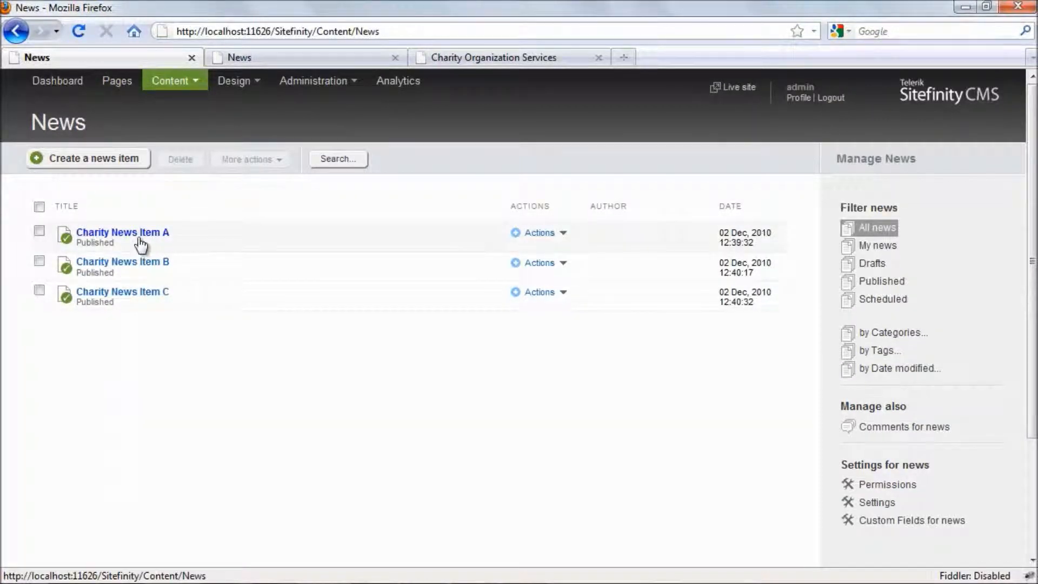
left_click(104, 163)
Title the item 'Sitefinity 4.0 is released' and paste five lorem ipsum paragraphs into its body.
left_click(317, 238)
type("Sitefinity 4.0 is released")
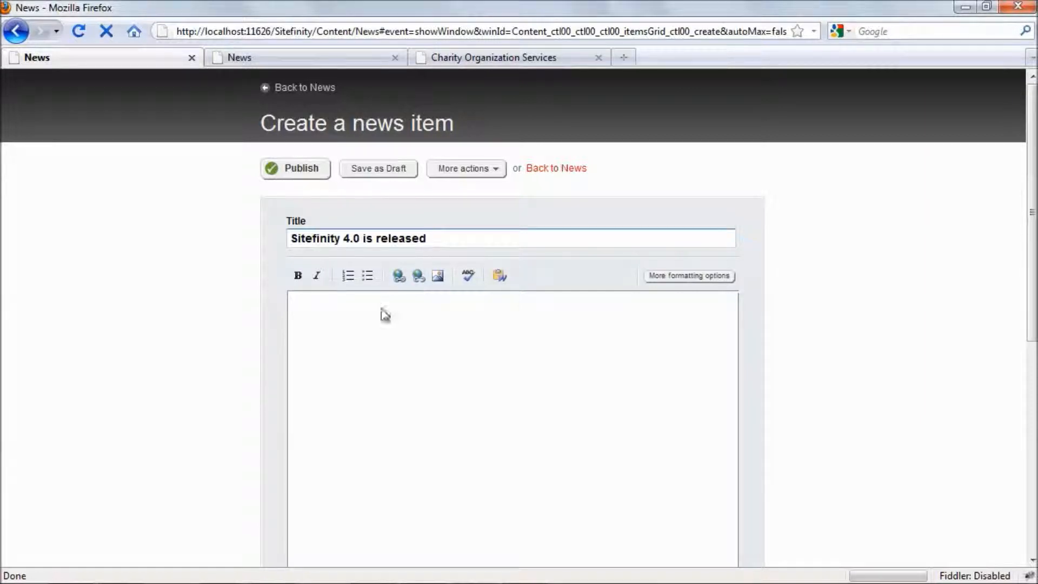
left_click(352, 327)
scroll(352, 326, "down", 3)
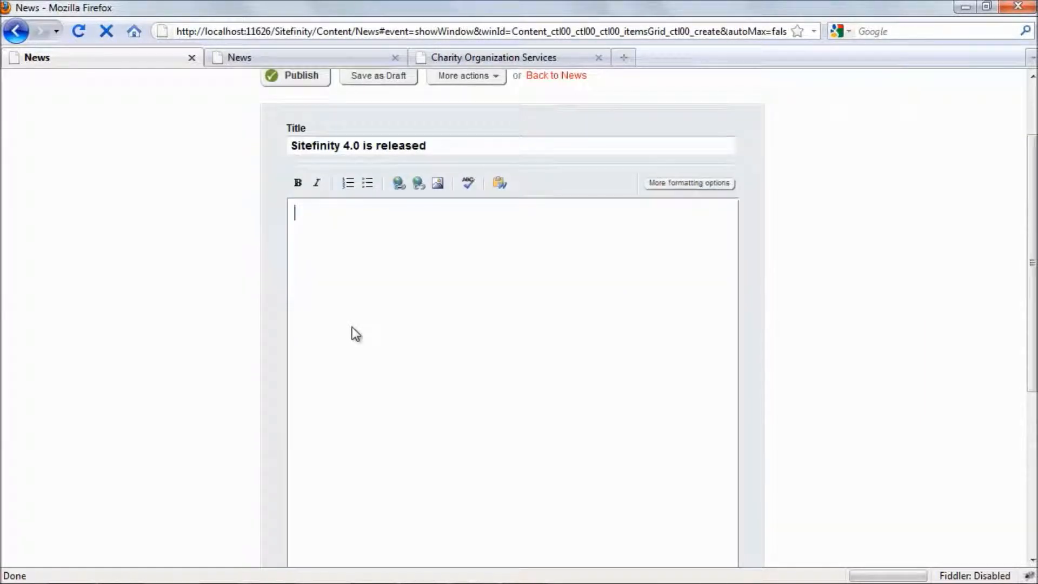
type("Lorem ipsum dolor sit amet, consectetur adipiscing elit. In pretium, elit ac cursus feugiat, nisi metus aliquam metus, quis mattis odio lorem vitae dui. Vestibulum fringilla arcu vel nunc egestas ultrices. Aliquam et hendrerit arcu. Etiam blandit viverra blandit.  Nam hendrerit ante sed mauris placerat gravida. Aliquam erat volutpat. Etiam tristique nisi eu diam ornare a placerat ipsum sollicitudin. Donec nec lorem metus. Maecenas convallis commodo arcu, tempor bibendum massa blandit sed. Proin tempus ligula eu quam vulputate lobortis. Curabitur pretium gravida blandit.  Aliquam erat volutpat. Vestibulum condimentum, turpis sed scelerisque tempor, arcu mi rutrum ante, eu dignissim nisi urna id metus. Fusce cursus venenatis augue in lobortis. Fusce volutpat, leo non commodo scelerisque, nibh nisl pharetra libero, sed consectetur lectus lacus convallis elit.  Curabitur egestas viverra nisi at mollis. Phasellus euismod, tellus id egestas pretium, nisi odio ullamcorper magna, at hendrerit metus ante eget orci. Pellentesque tincidunt mauris at justo luctus eu dictum lorem mattis.  Etiam ante sem, vulputate non pharetra id, egestas posuere dolor. Aliquam in erat at tortor sollicitudin mollis.")
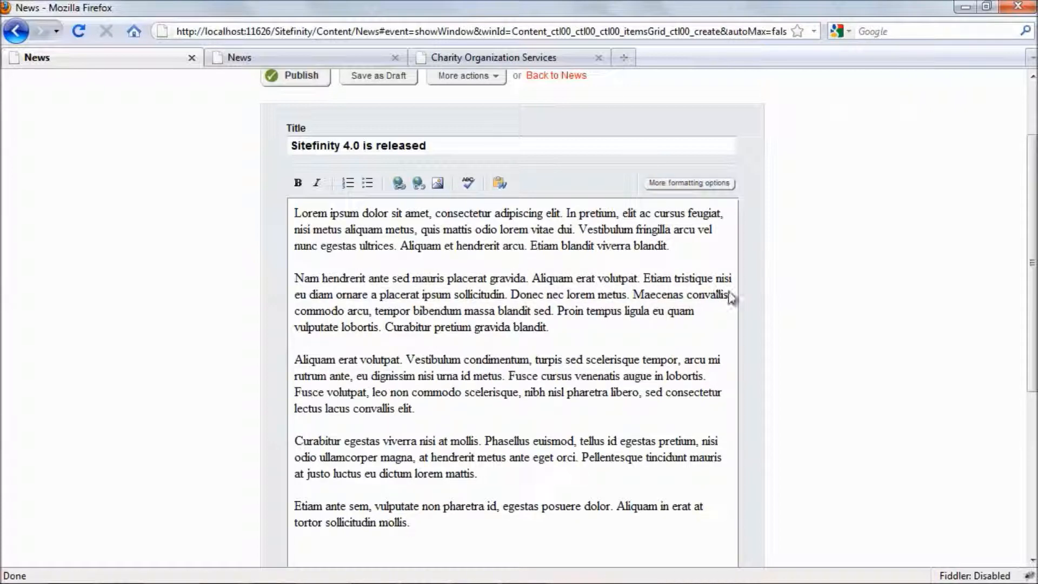
scroll(687, 315, "down", 3)
scroll(866, 346, "down", 5)
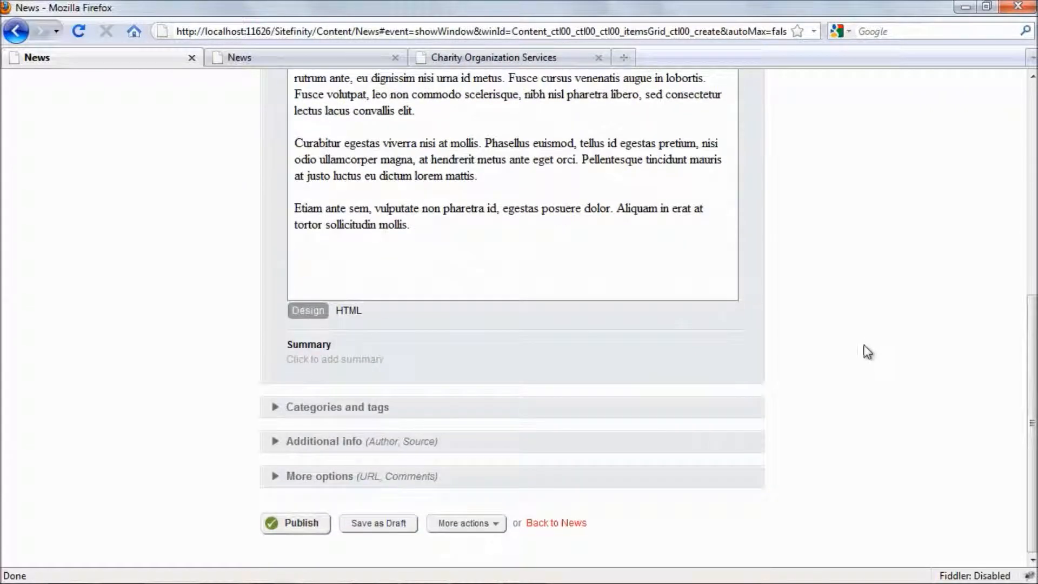
Add the tag 'sitefinity' to the news item under Categories and tags.
left_click(338, 406)
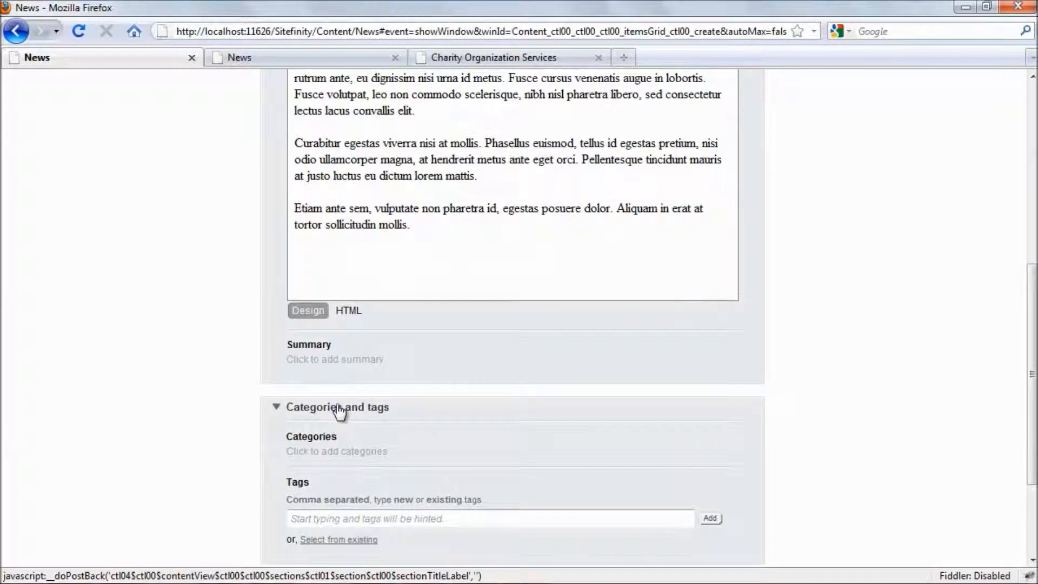
scroll(336, 404, "down", 4)
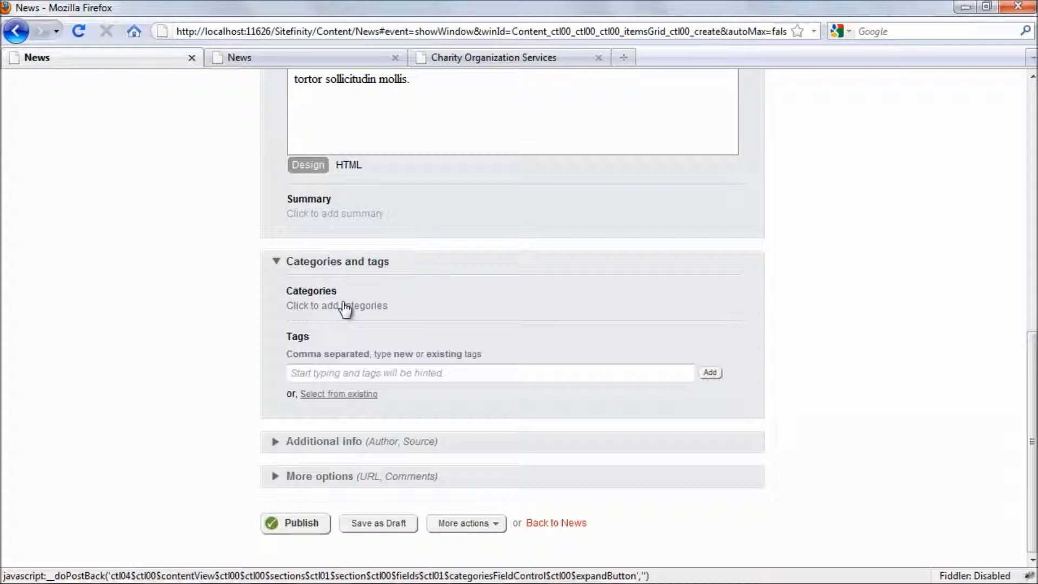
left_click(330, 371)
type("sitefinity")
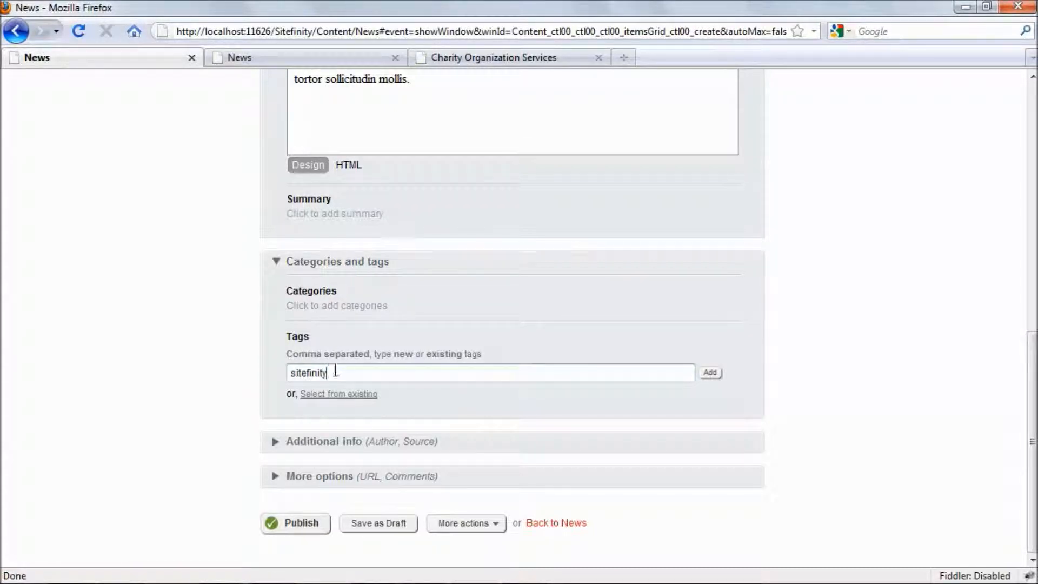
left_click(710, 373)
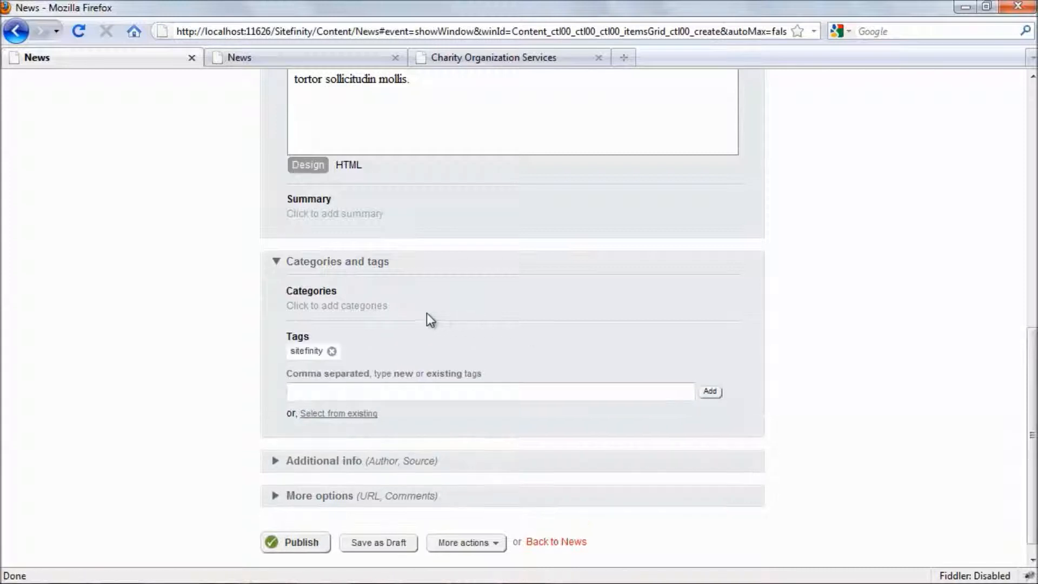
Collapse Categories and tags and expand Additional info showing Author, Source name and Source URL.
left_click(334, 314)
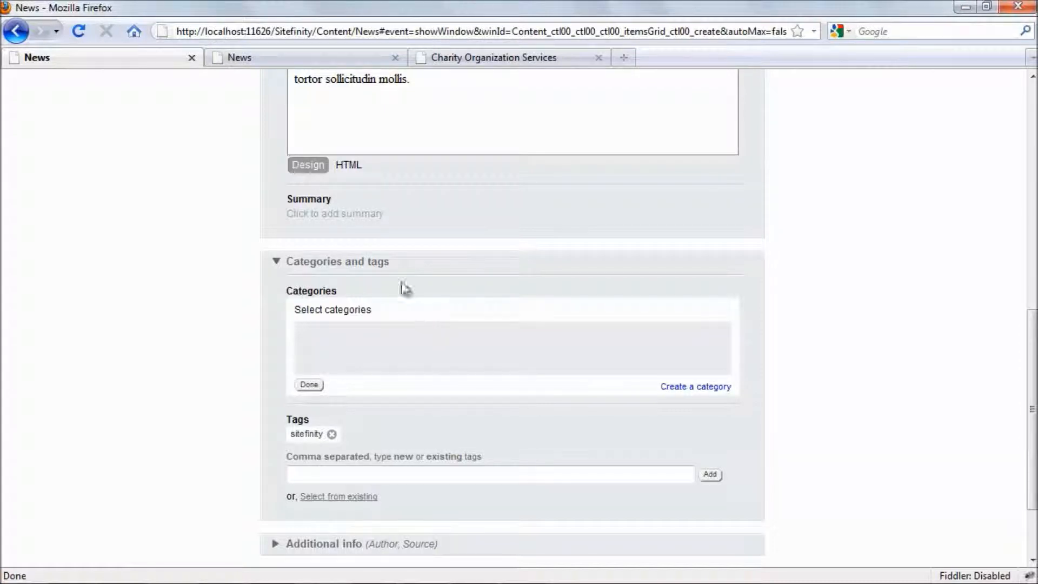
left_click(377, 262)
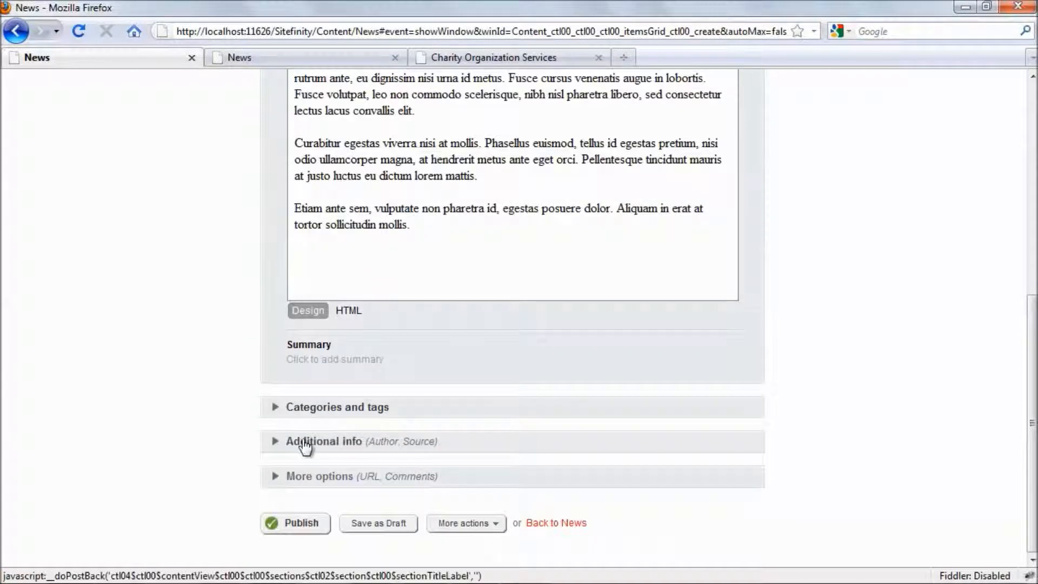
left_click(306, 442)
scroll(408, 420, "down", 3)
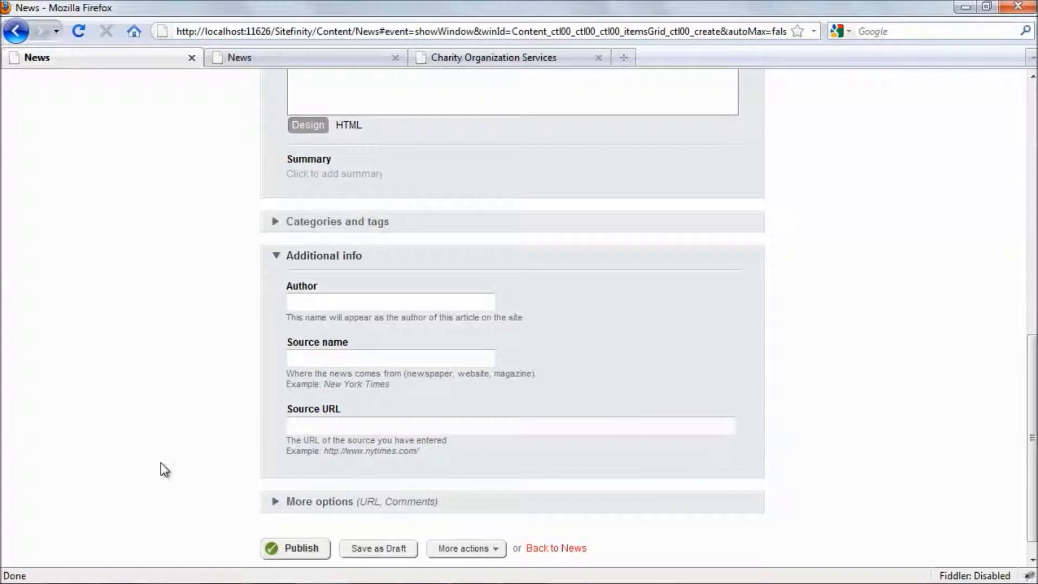
Publish 'Sitefinity 4.0 is released' and confirm it tops the reloaded public News page.
left_click(296, 548)
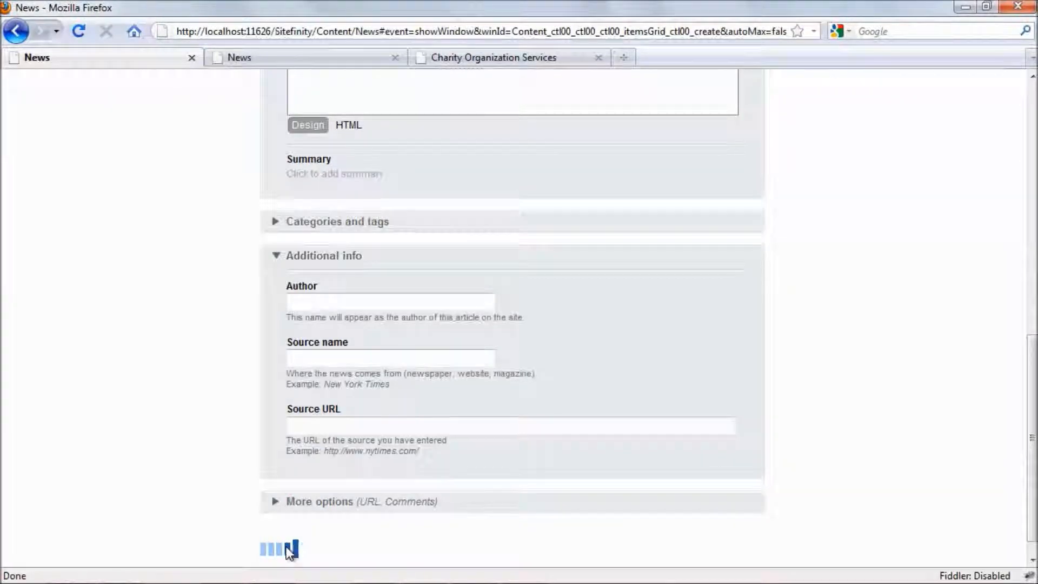
key("ctrl+Tab")
left_click(79, 31)
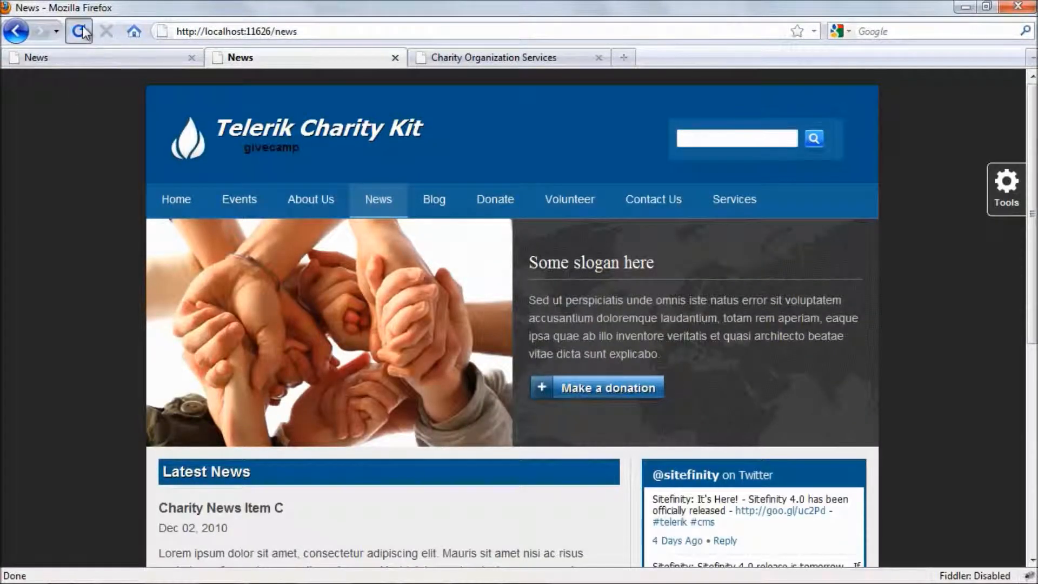
scroll(81, 252, "down", 5)
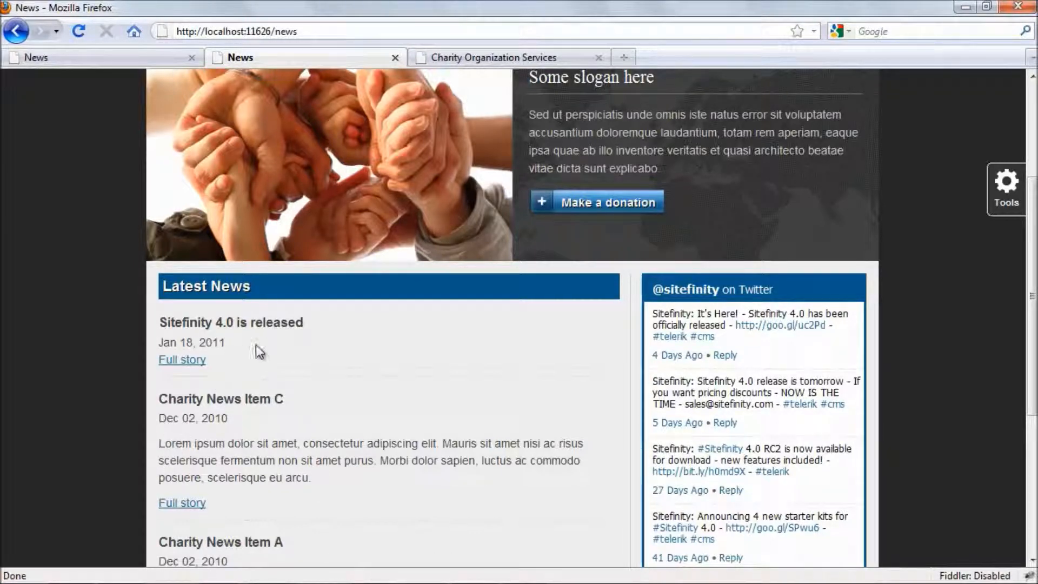
key("ctrl+shift+Tab")
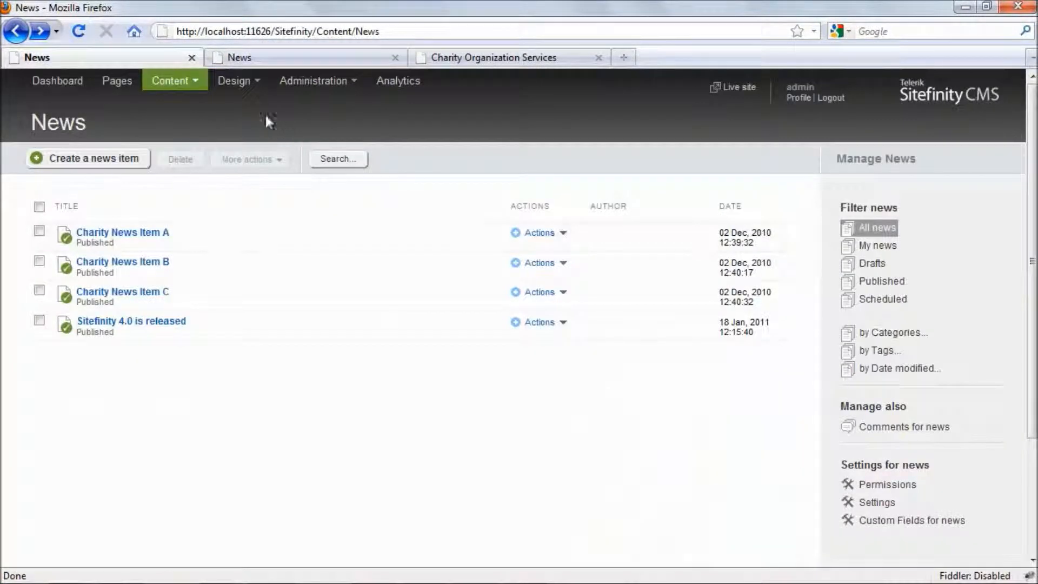
left_click(173, 81)
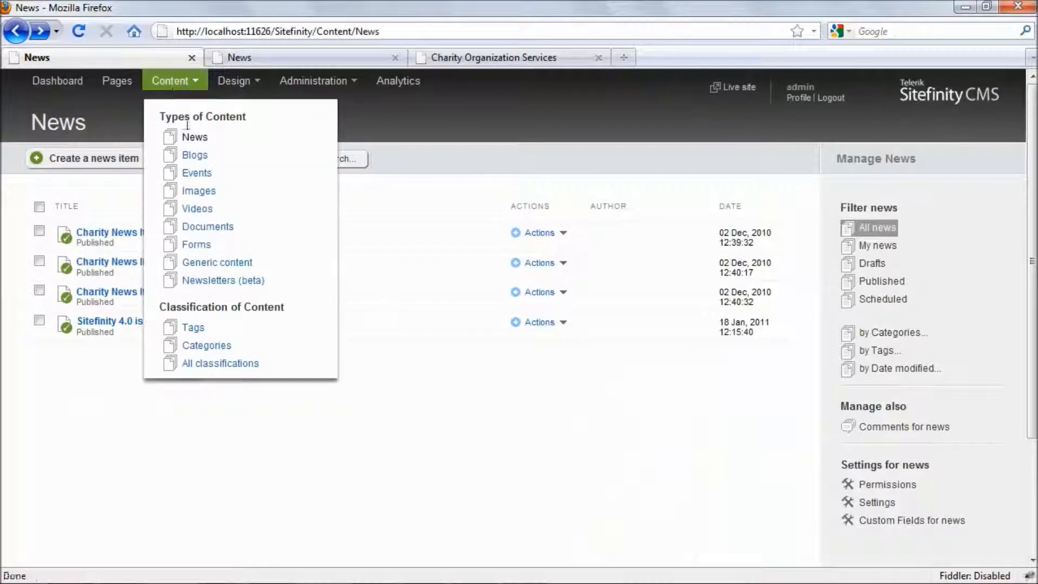
Pass through the Events content list to reach the Images library with its eight images.
left_click(198, 173)
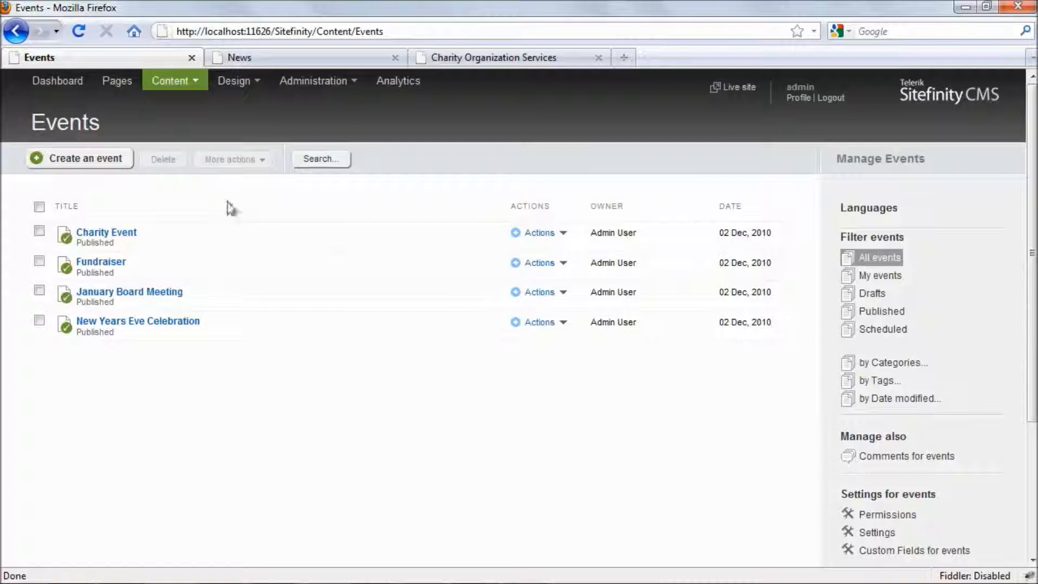
left_click(174, 85)
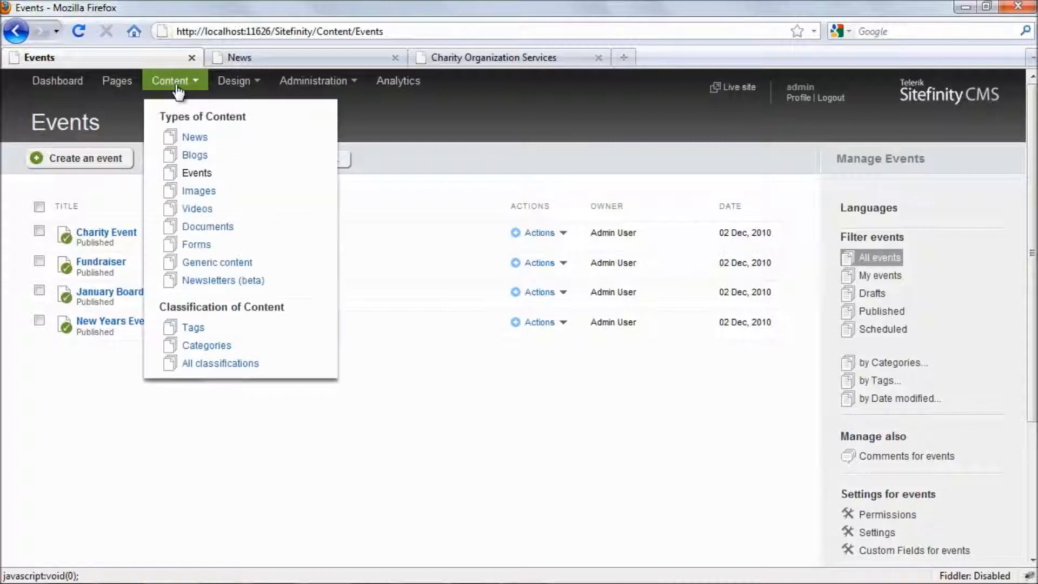
left_click(193, 194)
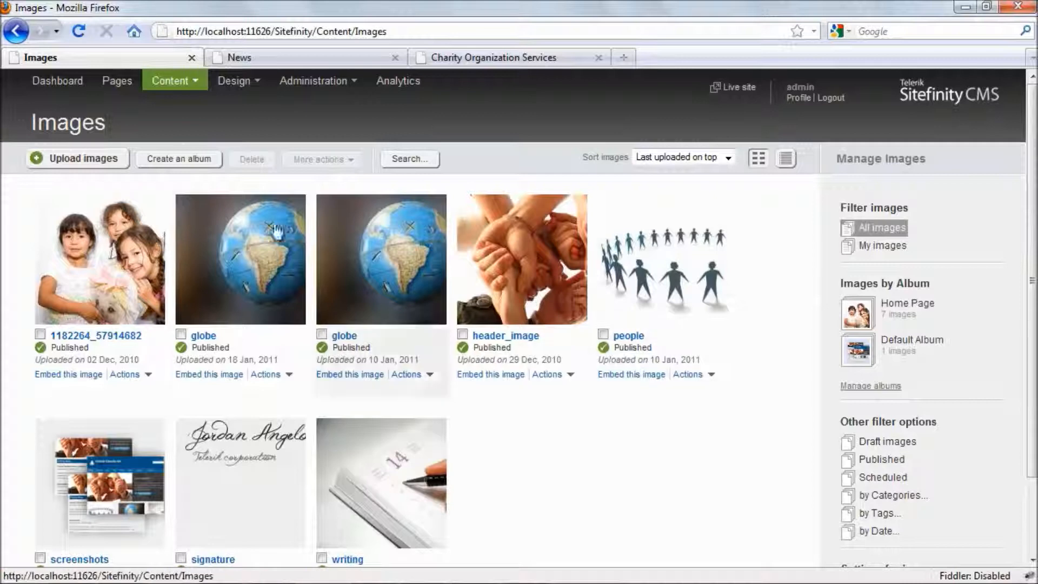
Choose charity-contact-us.png, globe.jpg, nonprofit.jpeg, nonprofit_fluff.jpg and RelojDespertador (1).jpg for upload.
left_click(86, 158)
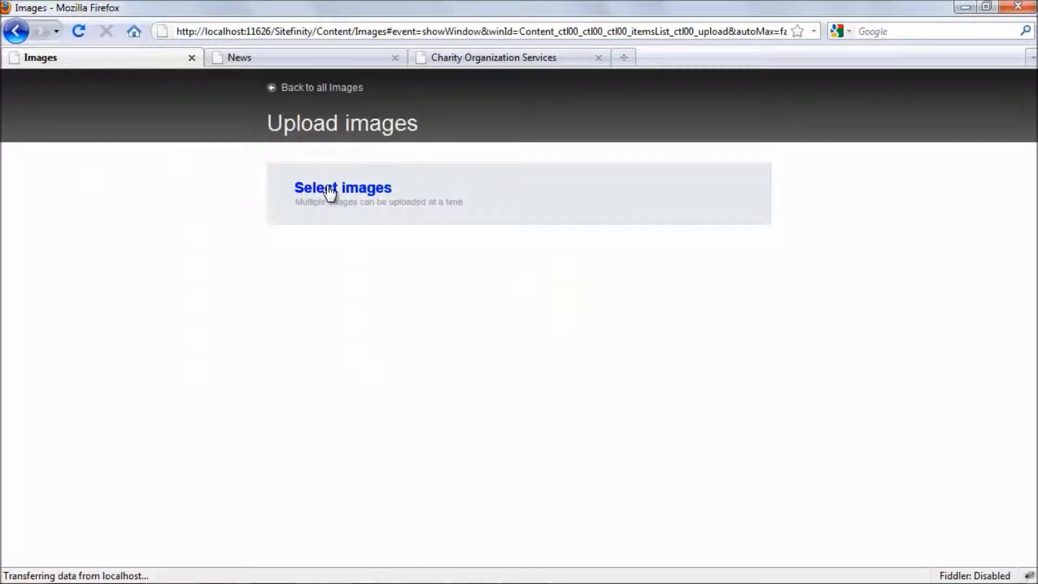
left_click(328, 188)
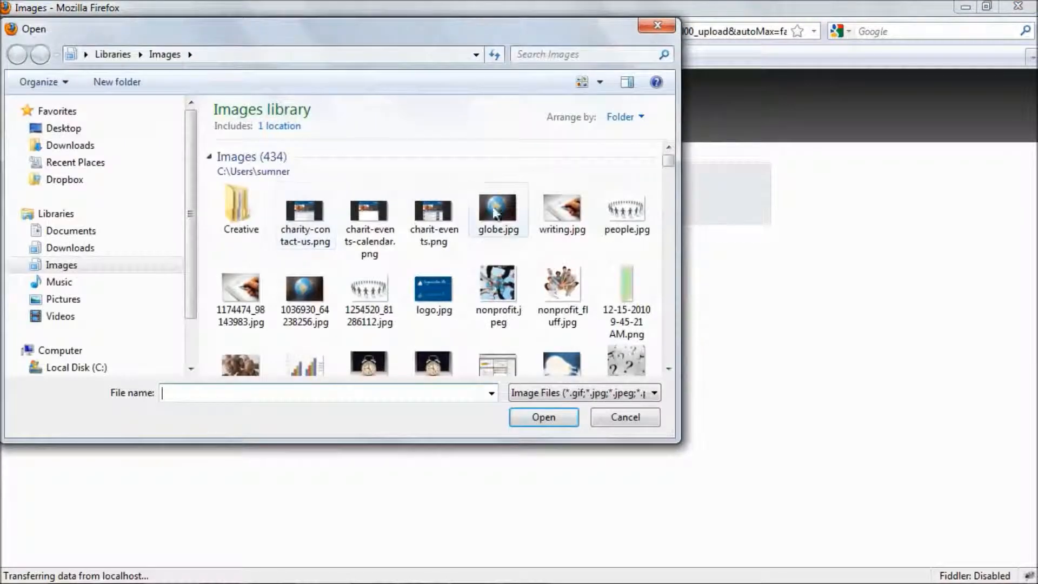
left_click(293, 202)
left_click(356, 211, "ctrl")
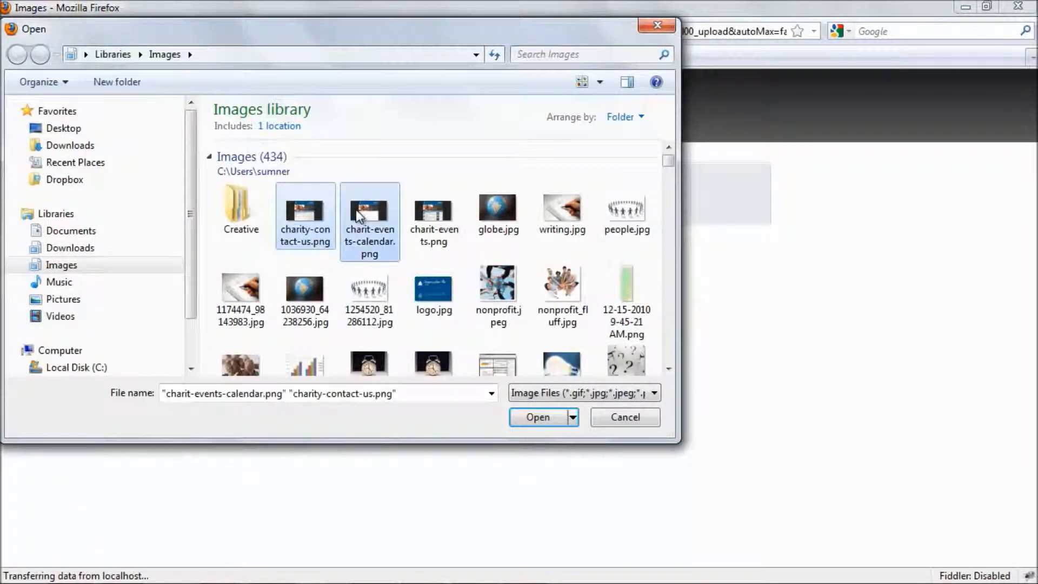
left_click(355, 214, "ctrl")
left_click(545, 289, "ctrl")
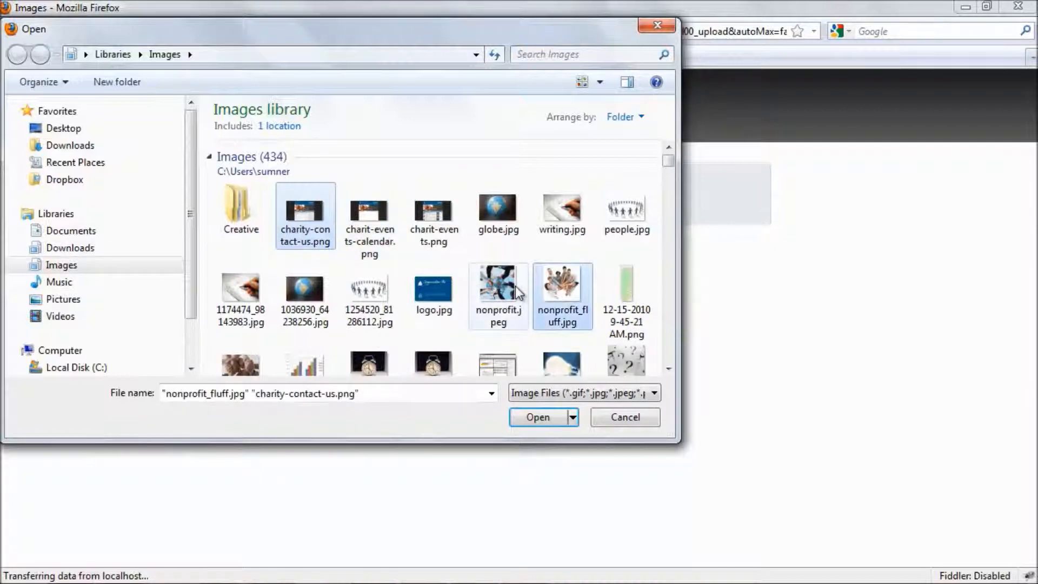
left_click(500, 289, "ctrl")
left_click(498, 212, "ctrl")
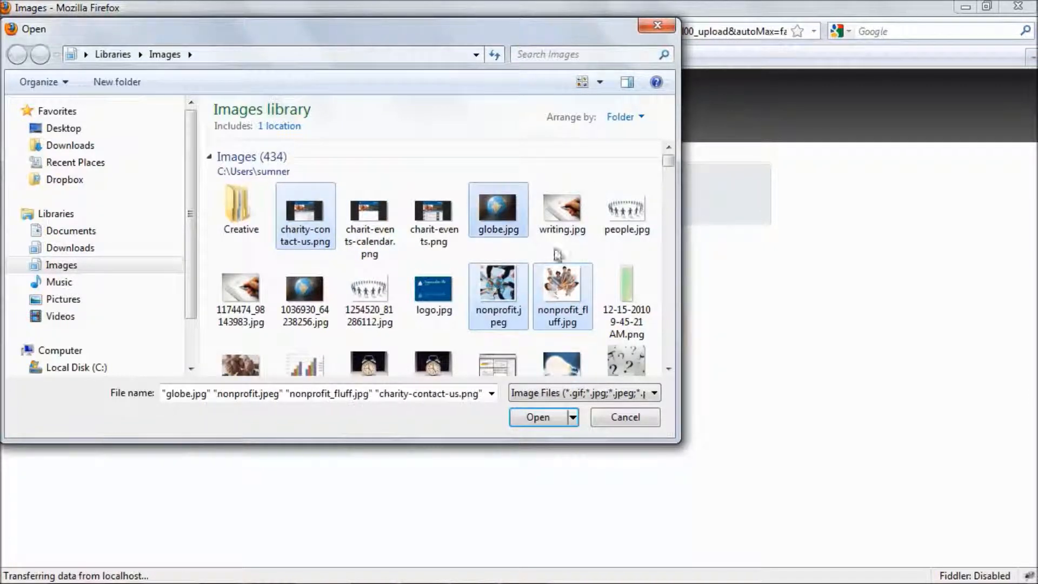
left_click(371, 360, "ctrl")
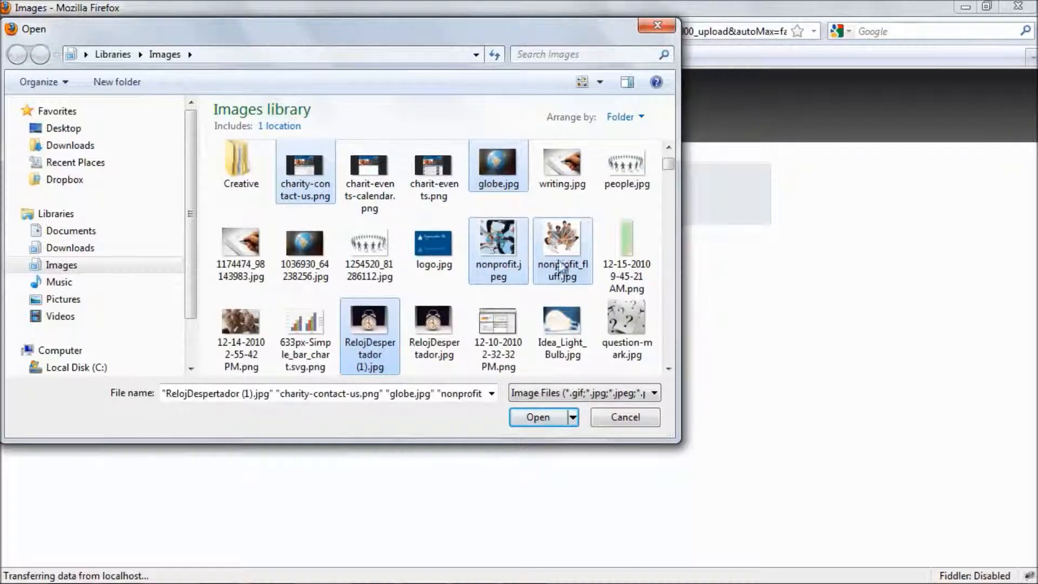
left_click(538, 417)
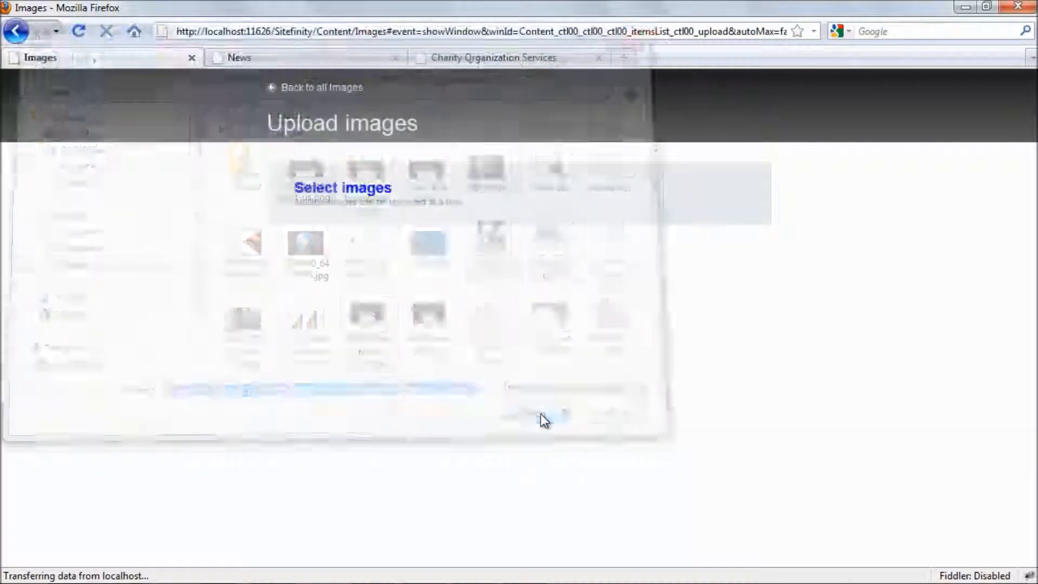
Upload the five images into the Default Album and return to the full Images library.
mouse_move(723, 222)
left_mouse_down()
mouse_move(726, 266)
mouse_move(723, 201)
left_mouse_up()
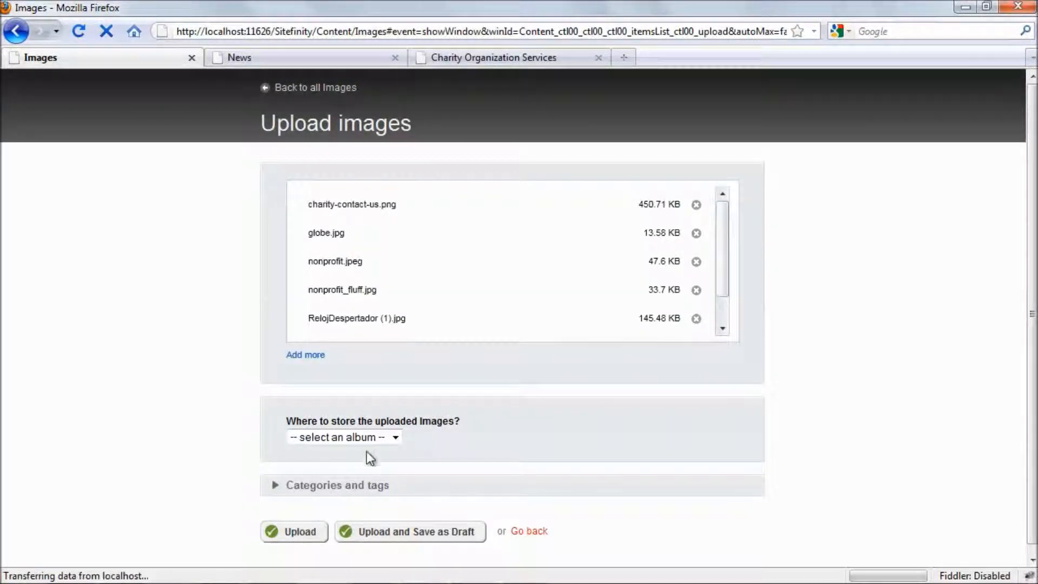
left_click(378, 440)
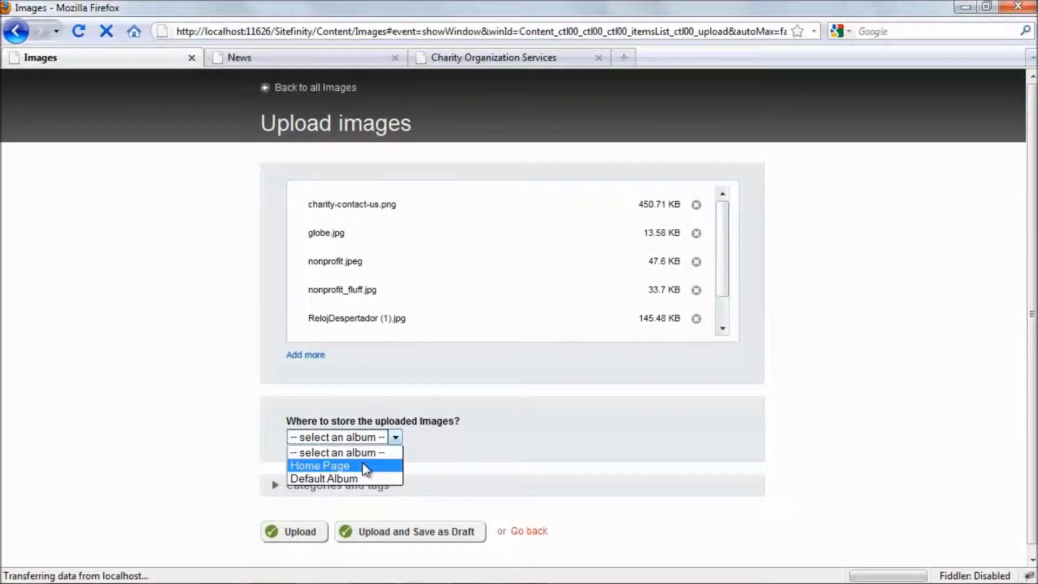
left_click(357, 479)
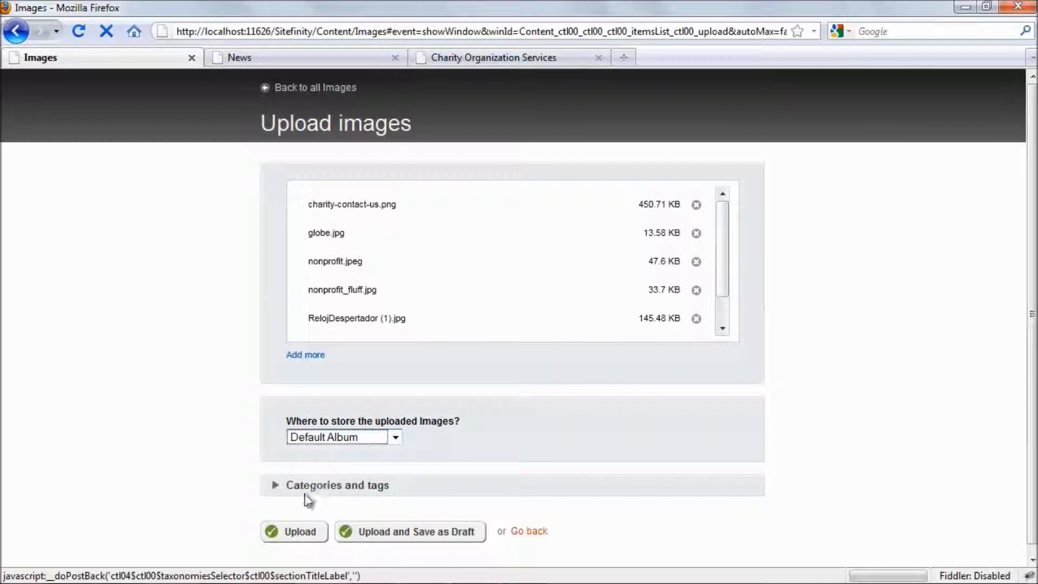
left_click(297, 532)
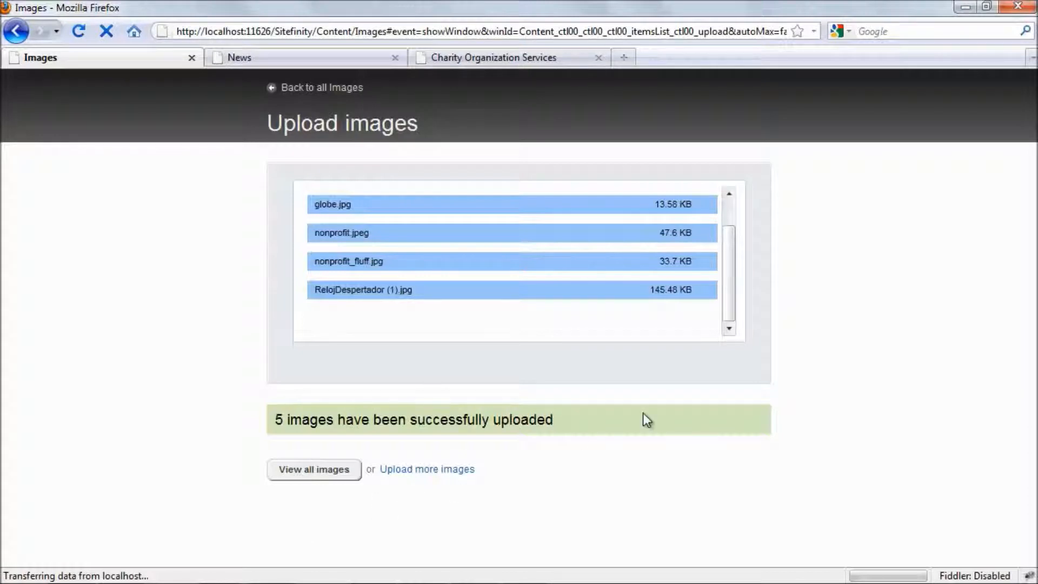
left_click_drag(726, 297, 726, 248)
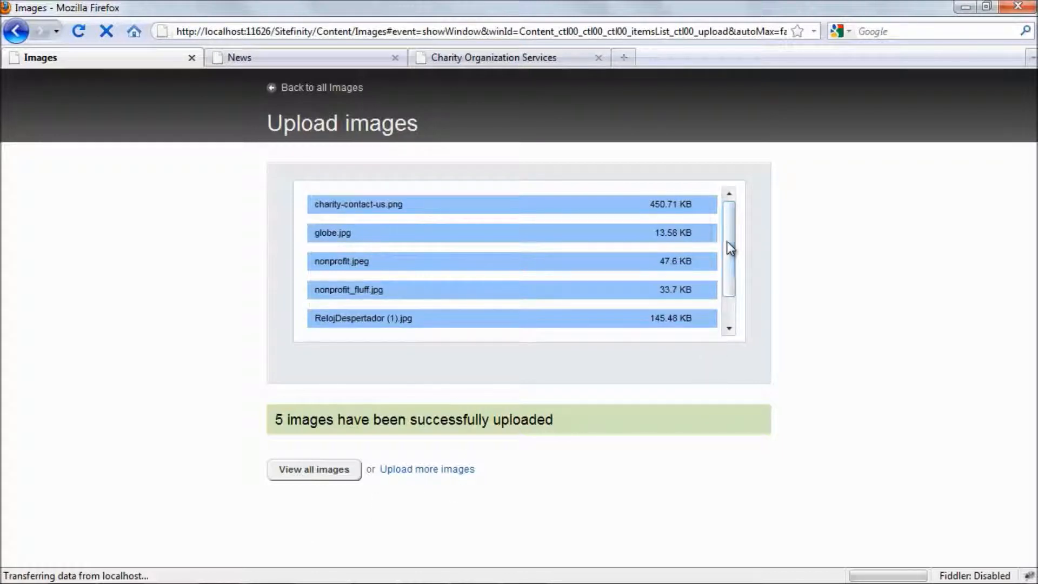
left_click_drag(730, 254, 732, 282)
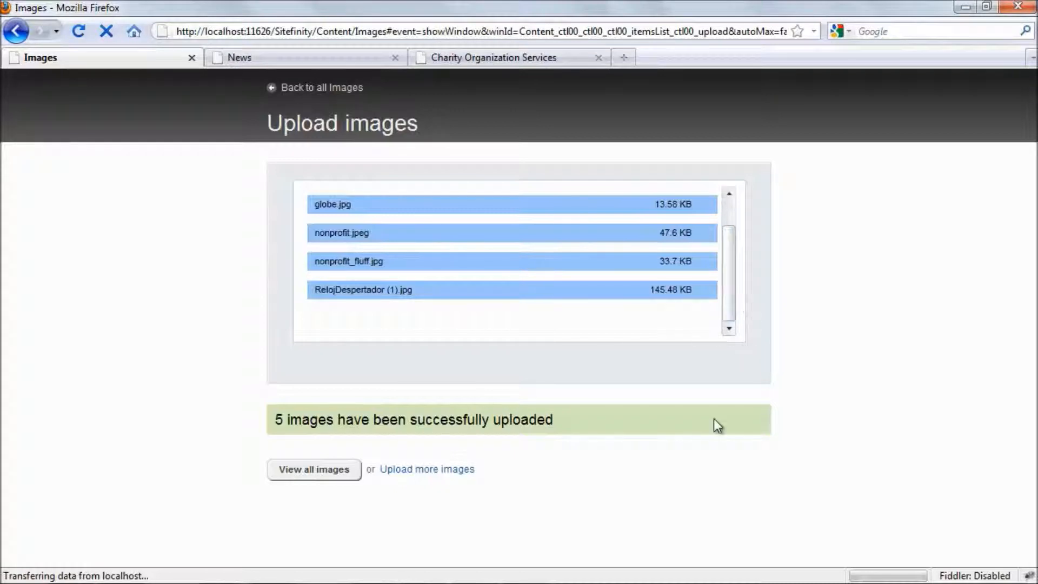
left_click(304, 474)
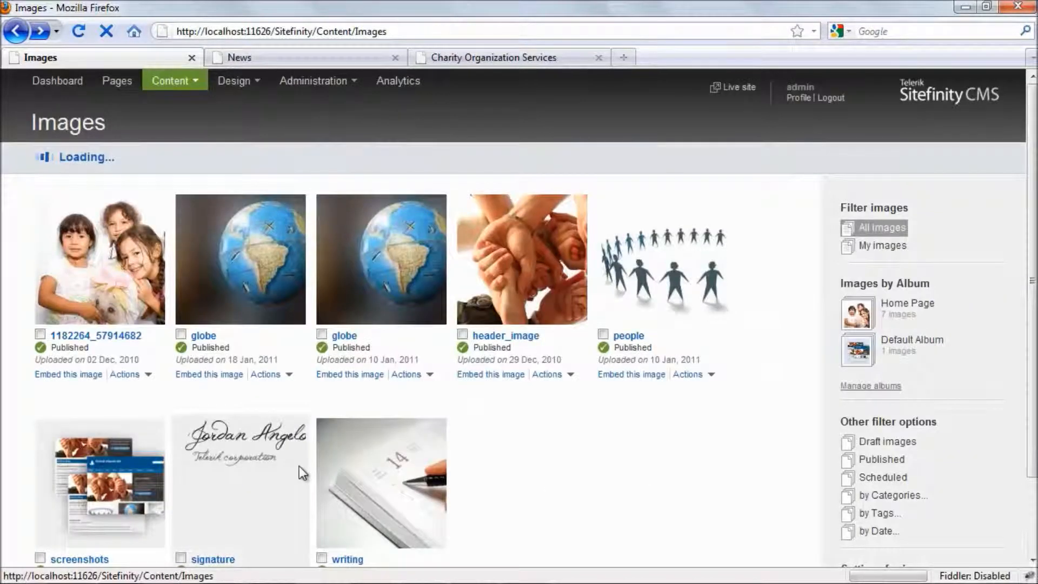
Switch the Images library to the detailed list view.
scroll(302, 459, "down", 3)
scroll(302, 459, "up", 3)
left_click(785, 159)
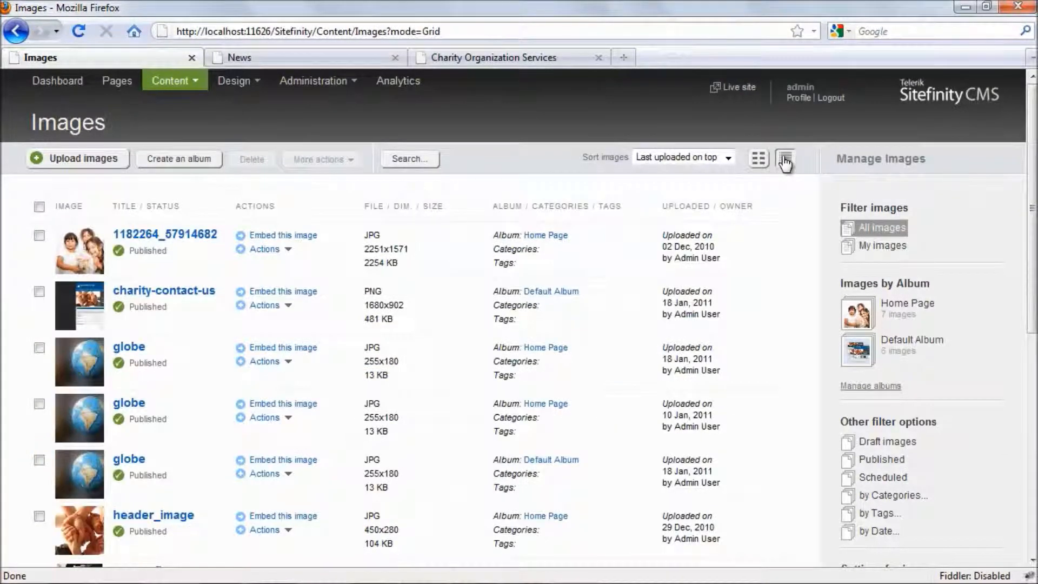
Select 1182264_57914682, charity-contact-us, globe and header_image, then choose Bulk edit titles, categories, tags.
left_click(40, 236)
left_click(40, 292)
left_click(40, 460)
left_click(39, 516)
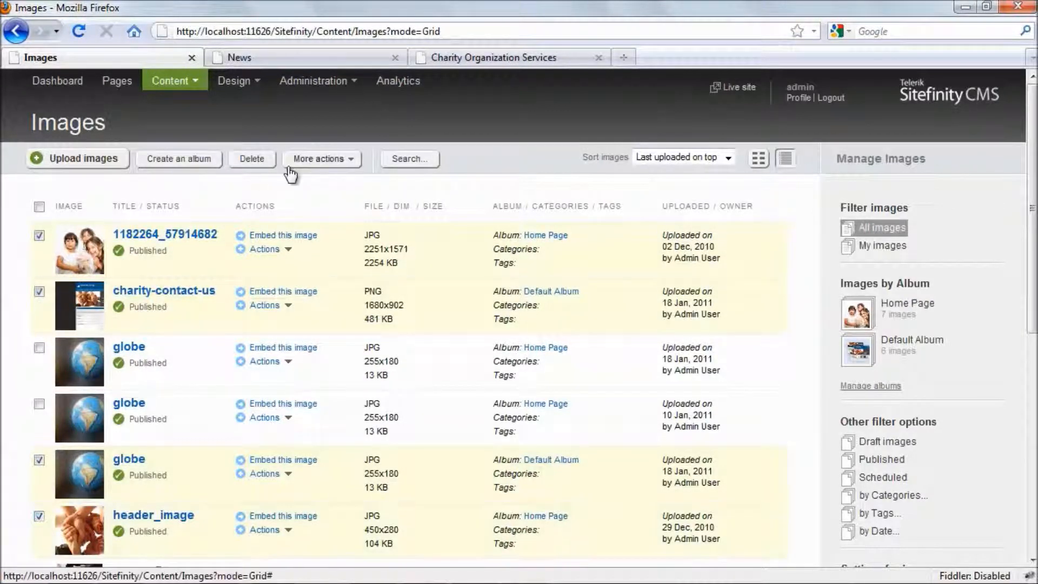
left_click(306, 161)
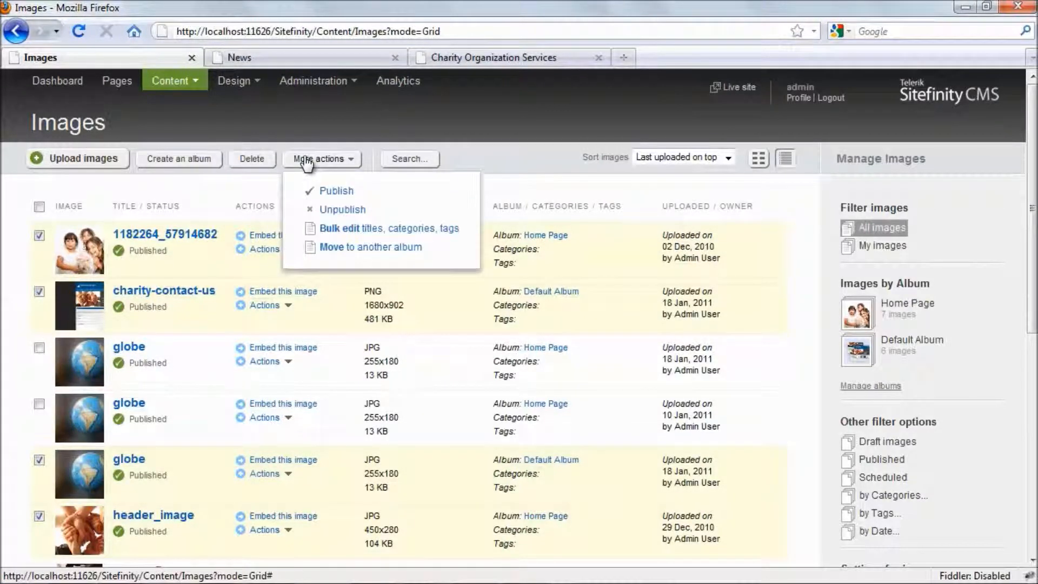
left_click(331, 229)
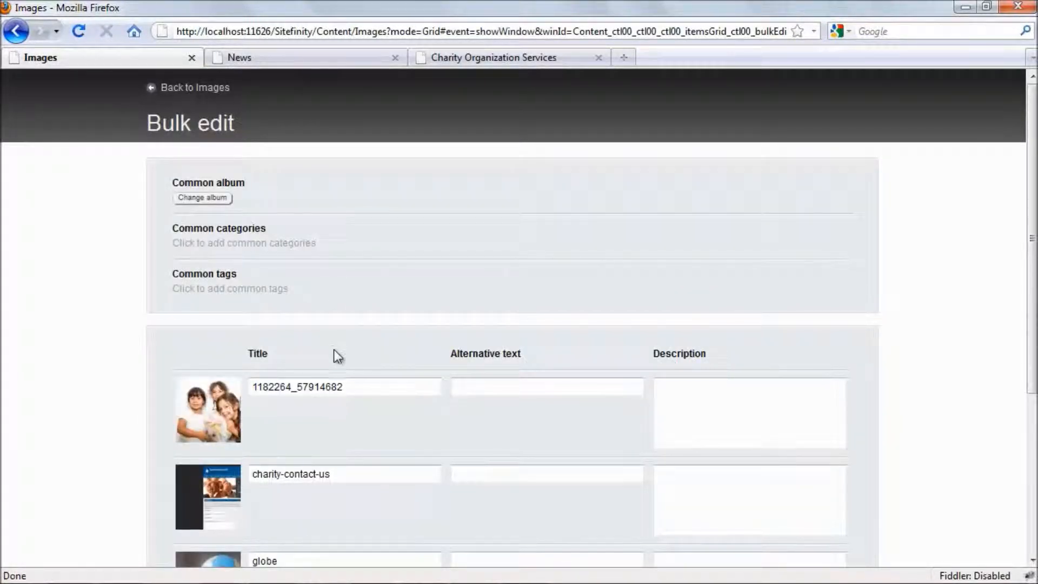
left_click(498, 387)
scroll(540, 333, "down", 5)
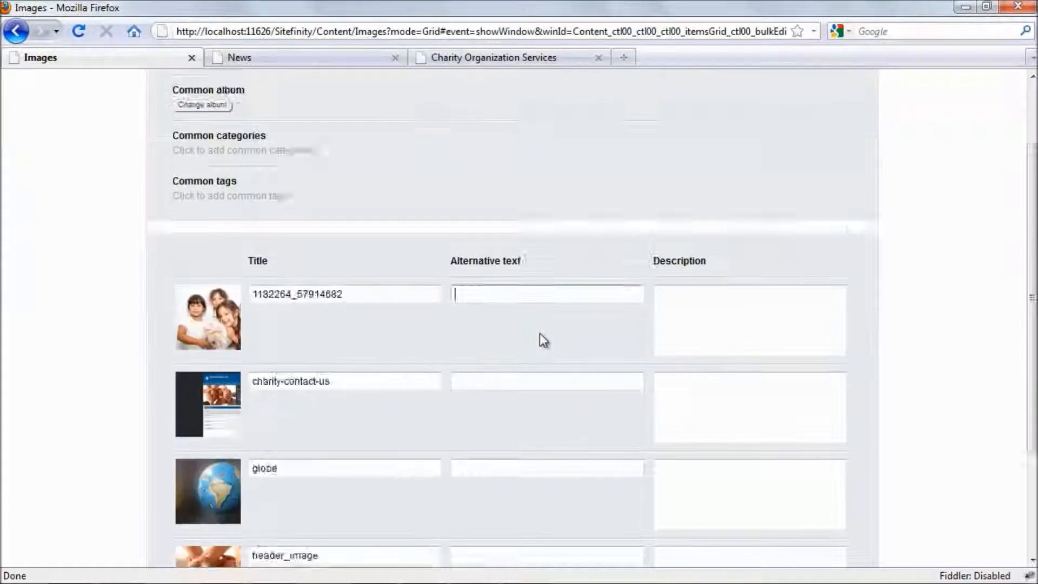
left_click_drag(345, 201, 246, 198)
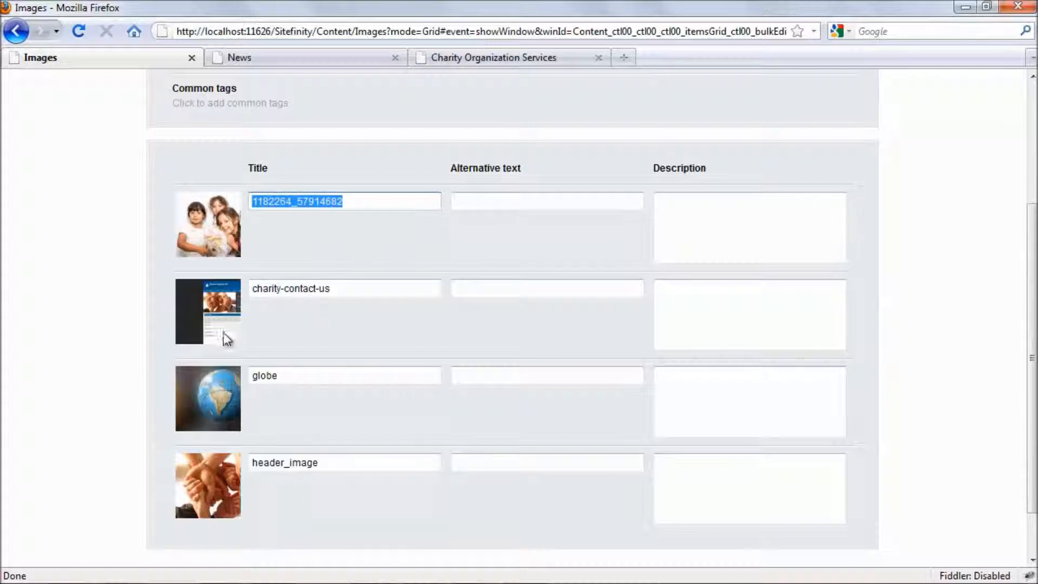
left_click(362, 288)
left_click(475, 292)
left_click(503, 374)
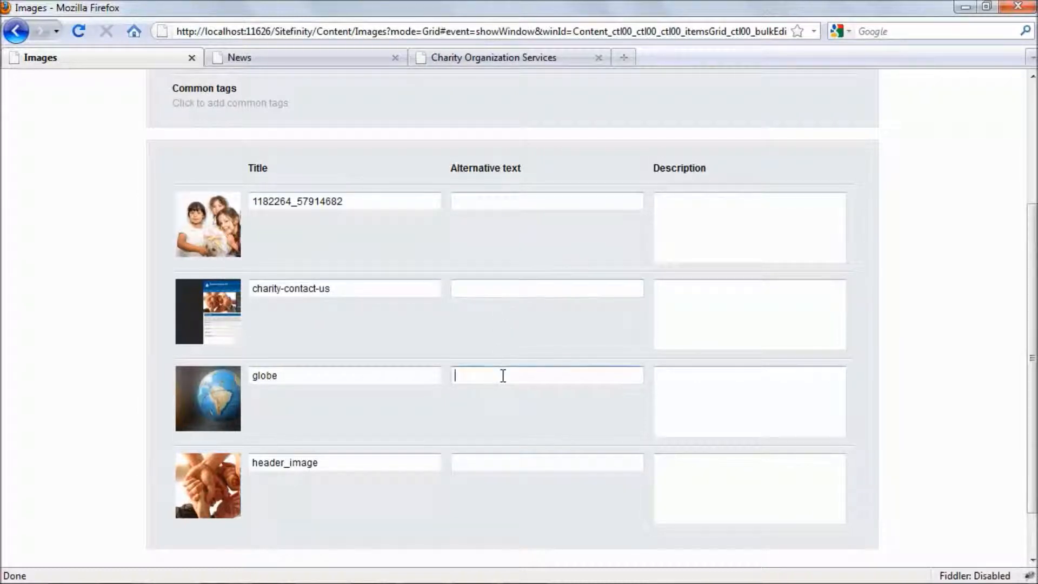
scroll(508, 497, "down", 2)
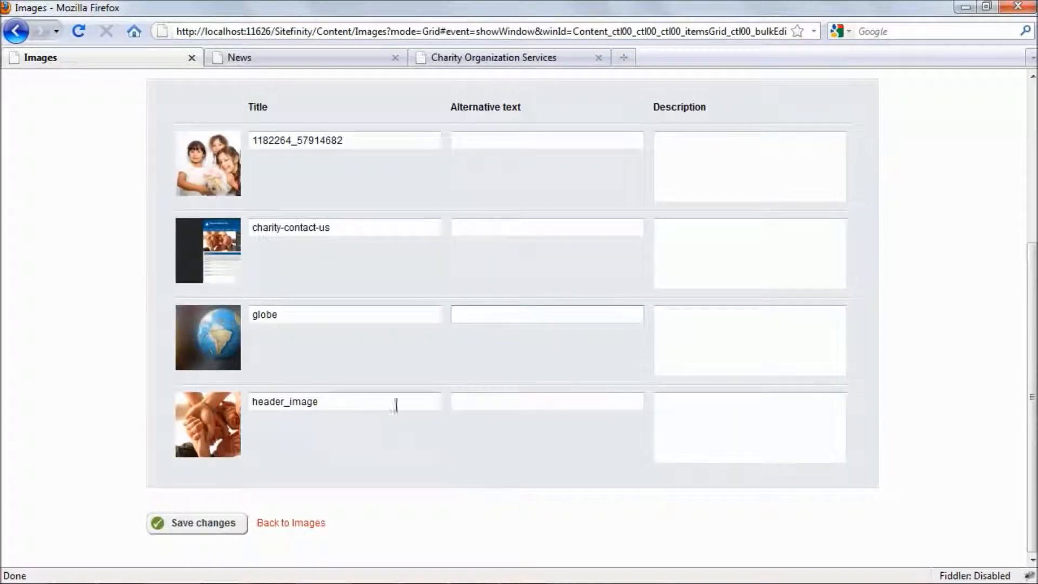